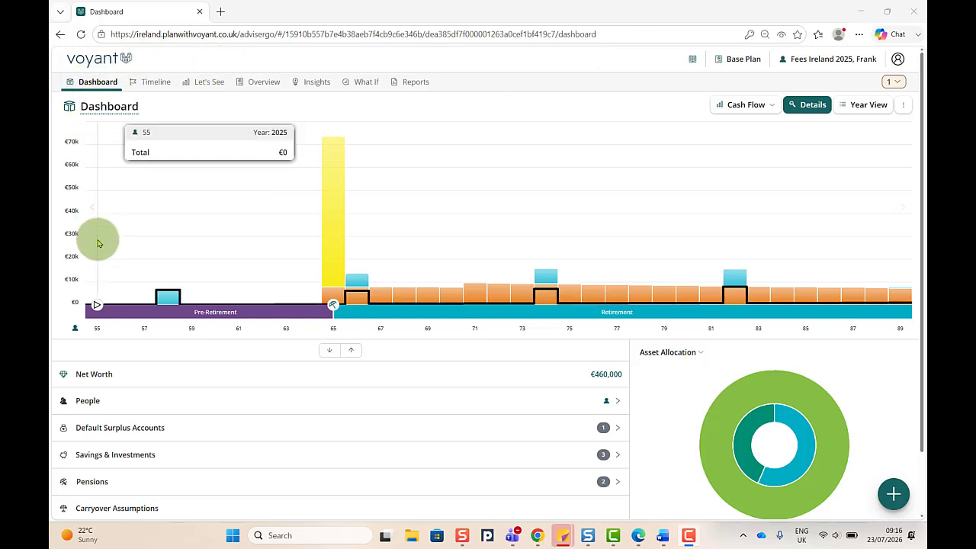
# Open the Plan Settings and review the default Inflation / Growth rates and the Fees & Taxation percentages.
pyautogui.scroll(-1, 92, 320)
pyautogui.click(97, 461)
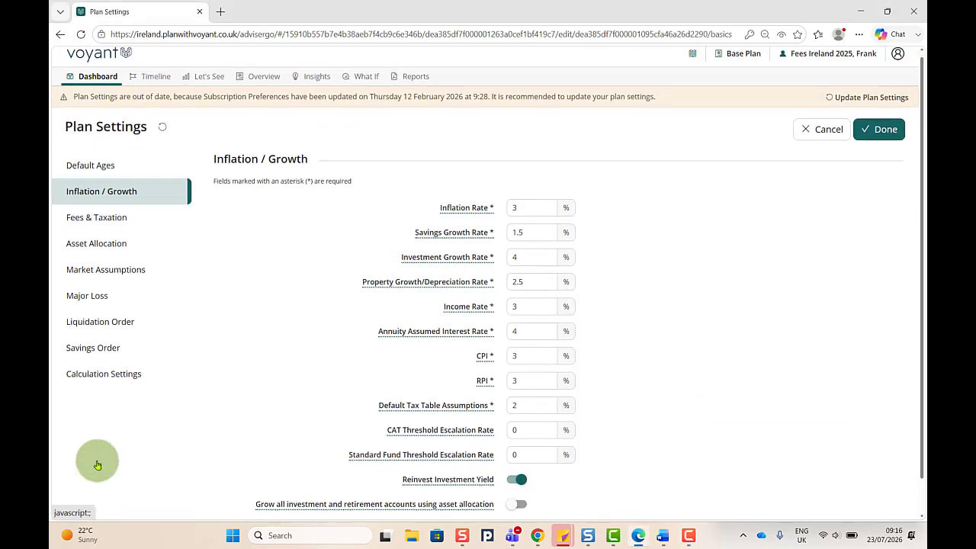
pyautogui.click(97, 225)
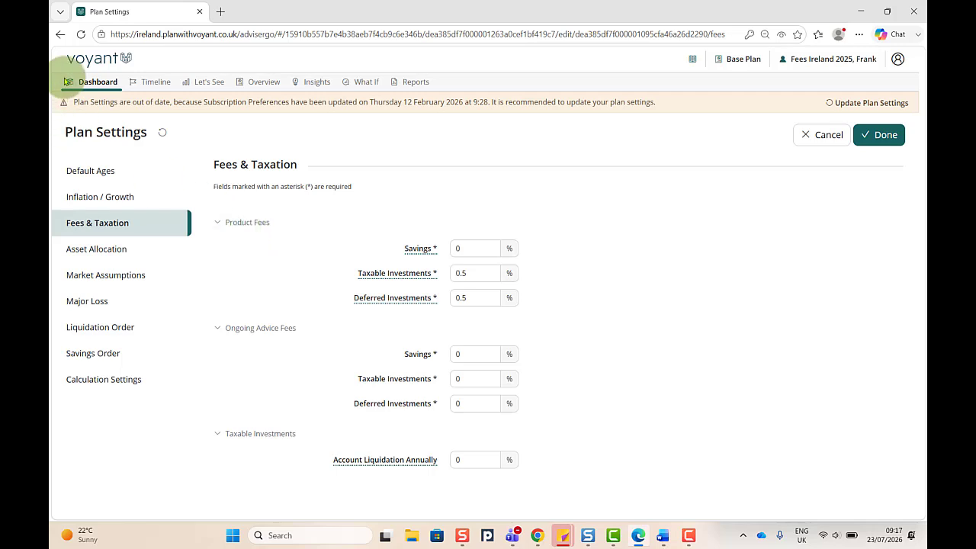
# Return to the Dashboard and expand the Savings & Investments and Pensions lists to review the plan's accounts.
pyautogui.click(92, 84)
pyautogui.click(260, 385)
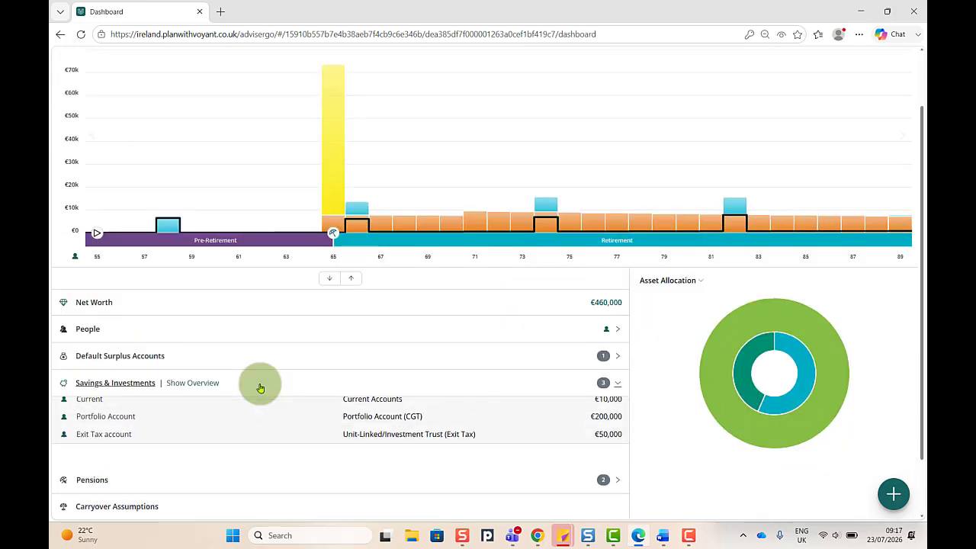
pyautogui.click(220, 482)
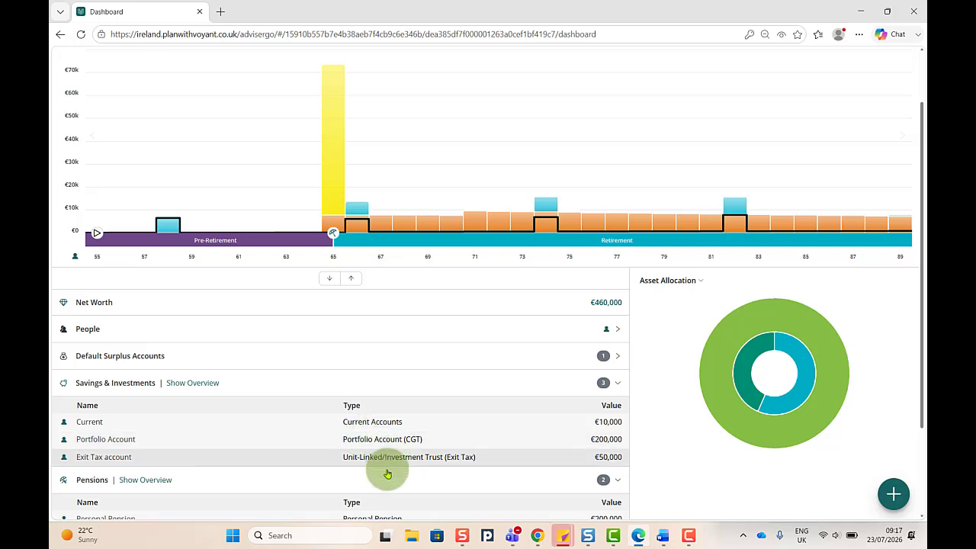
pyautogui.scroll(-3, 383, 483)
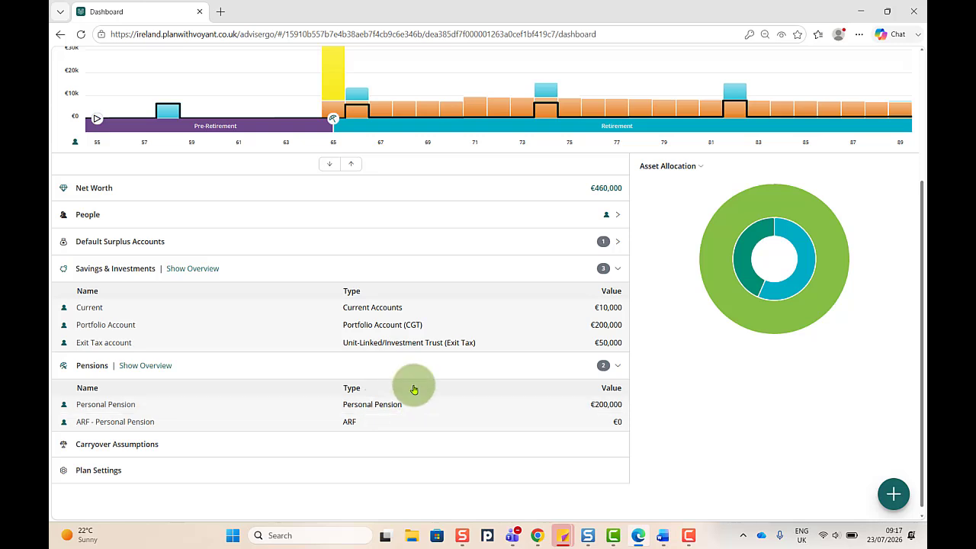
# Open the Exit Tax account and review its basics, growth rate and fee settings.
pyautogui.click(214, 351)
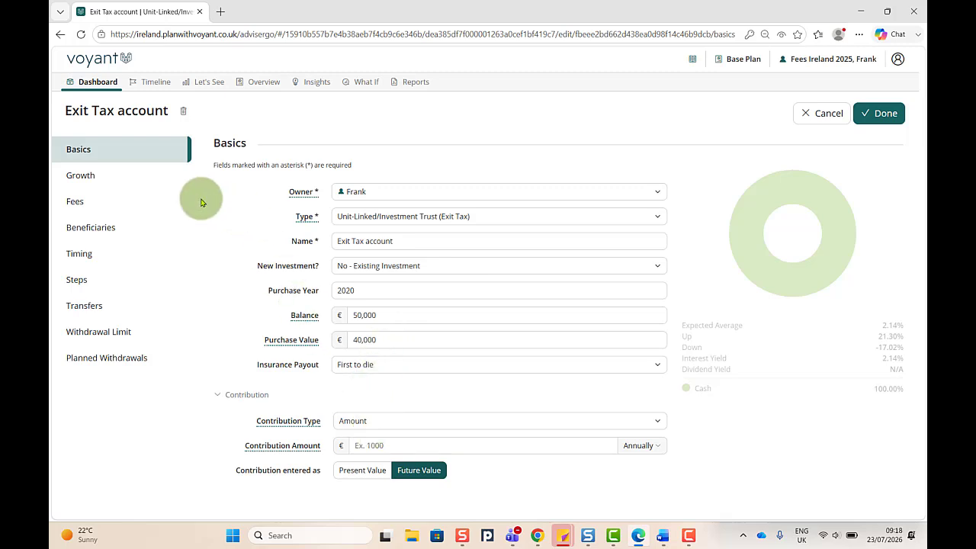
pyautogui.click(84, 176)
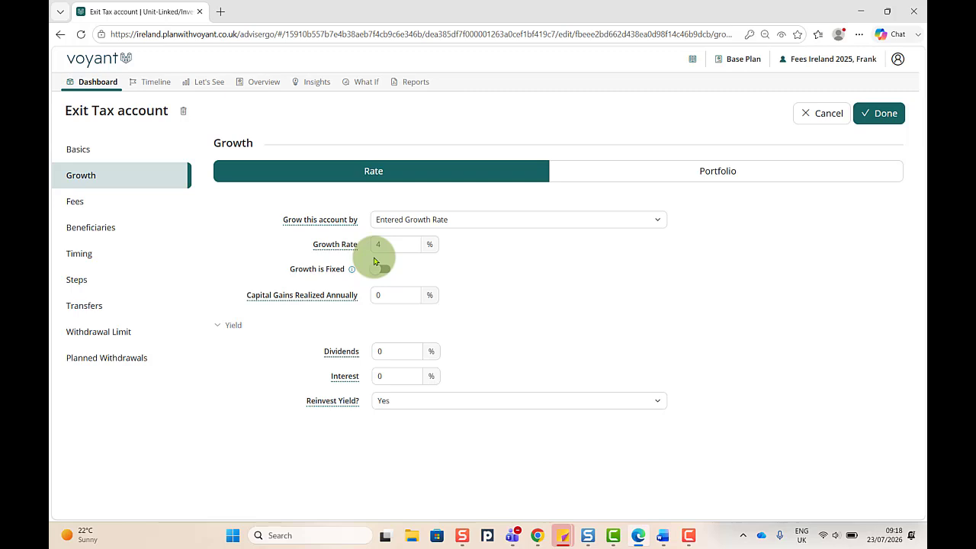
pyautogui.click(90, 204)
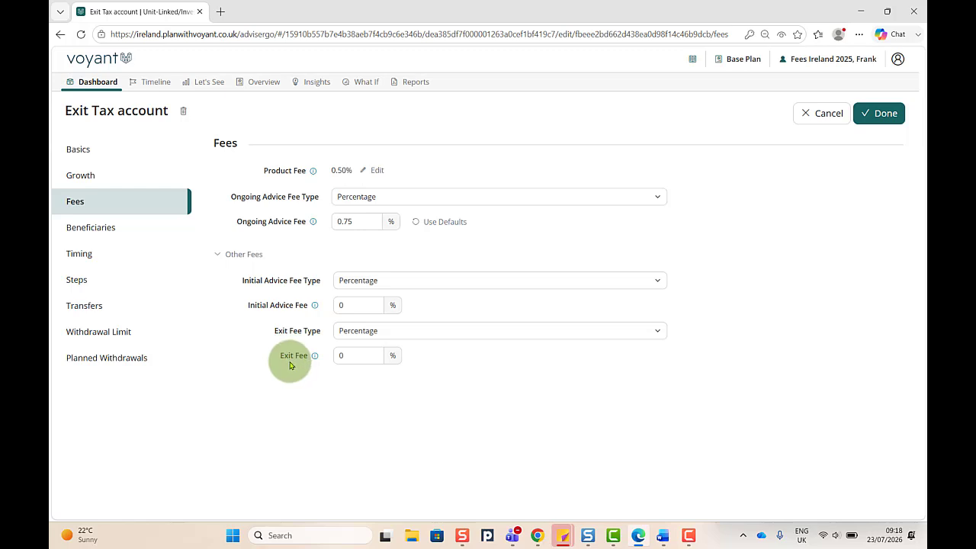
# Show the 2025 Year View investments and expand the Exit Tax account to examine its net growth, withdrawals and fees.
pyautogui.click(112, 84)
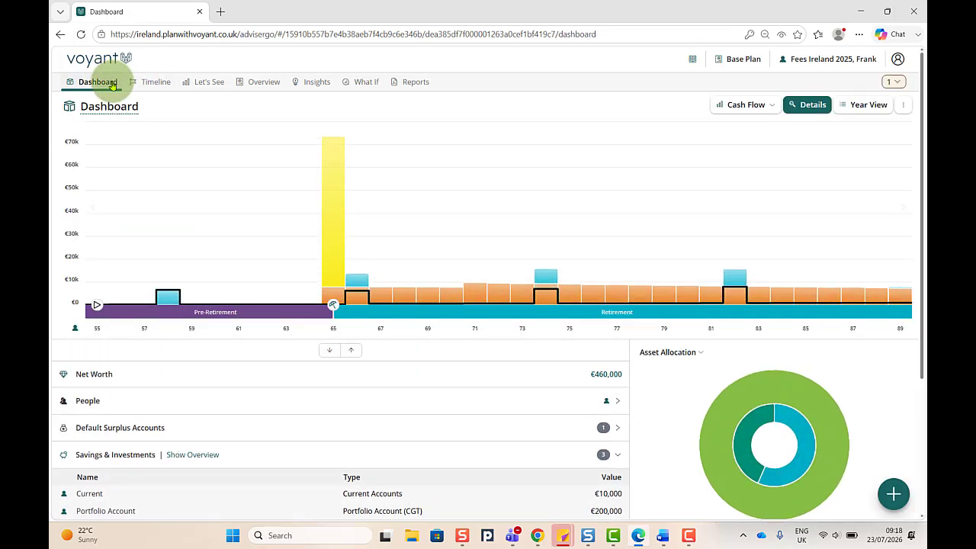
pyautogui.click(868, 107)
pyautogui.click(333, 300)
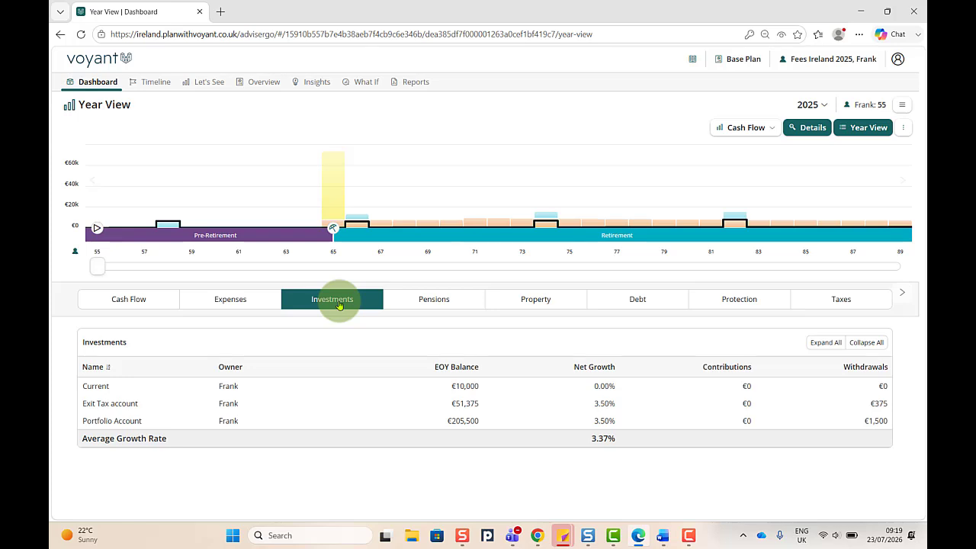
pyautogui.click(324, 405)
pyautogui.scroll(-2, 324, 405)
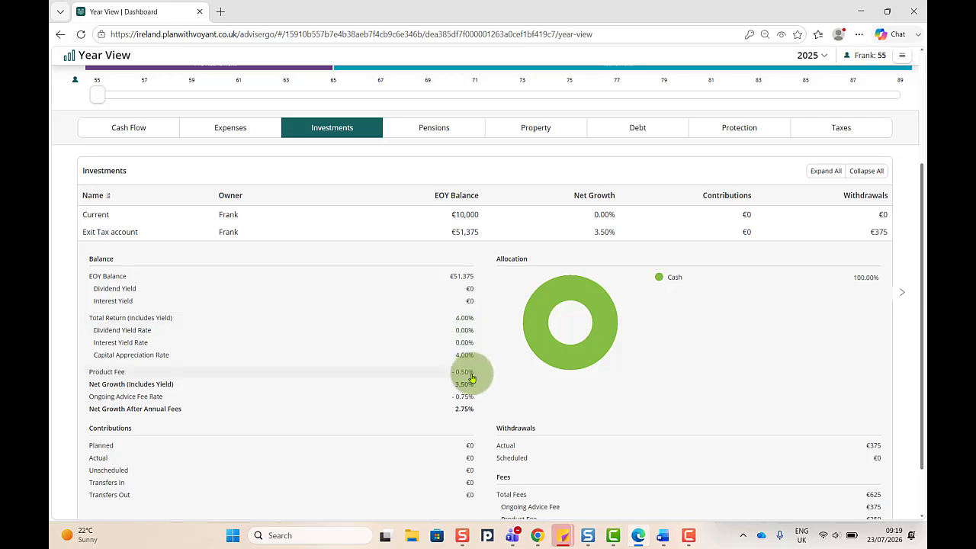
pyautogui.scroll(-1, 564, 412)
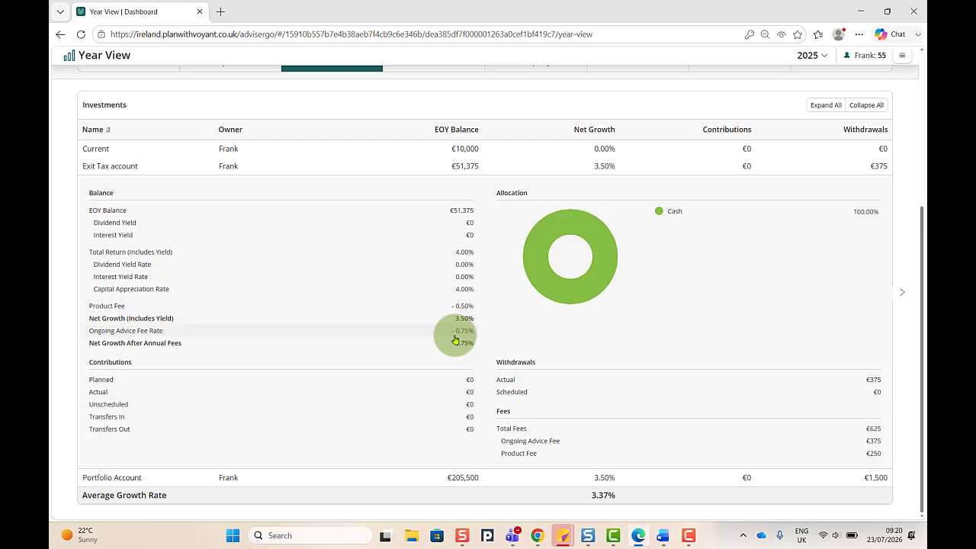
# Check how the Exit Tax account's ongoing advice fee is paid in the 2025 expenses and how fees appear in the cash flow.
pyautogui.scroll(1, 252, 286)
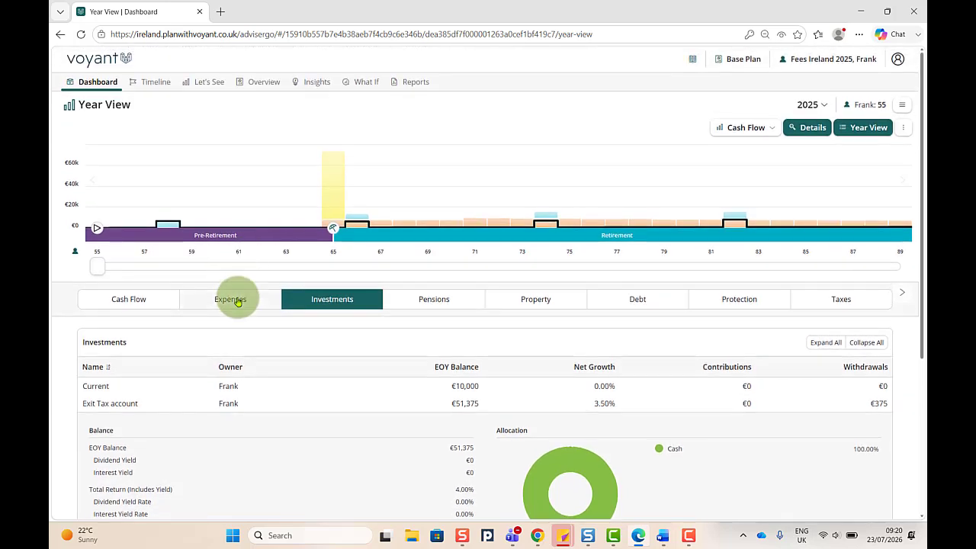
pyautogui.click(238, 302)
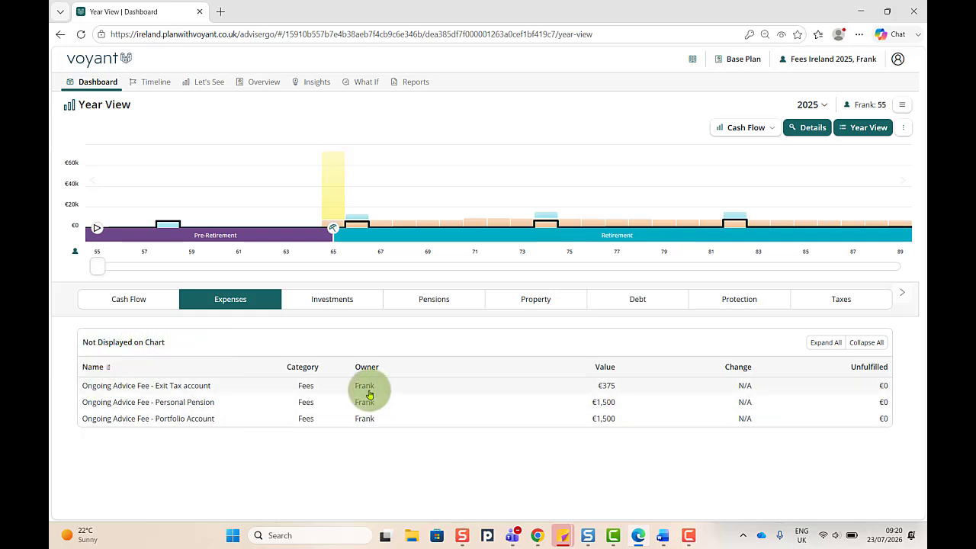
pyautogui.click(205, 387)
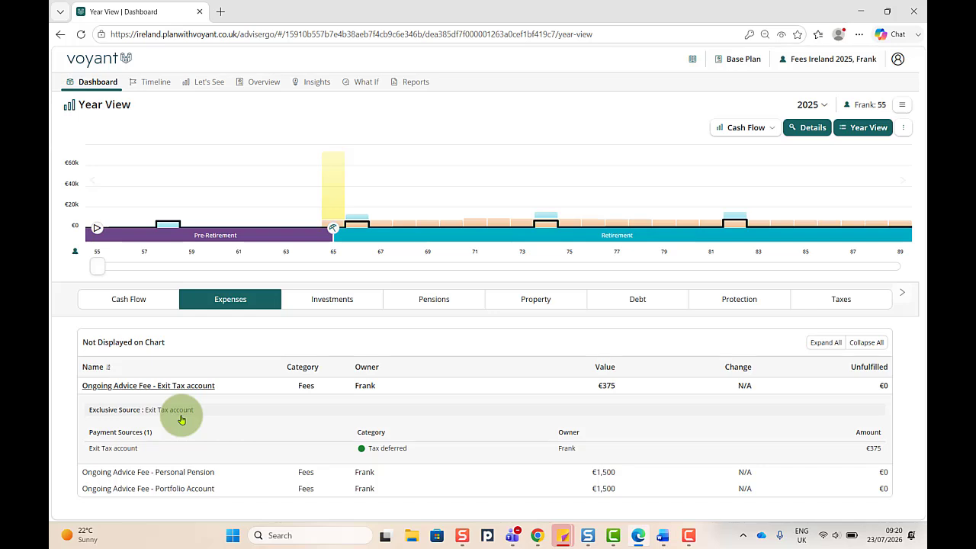
pyautogui.click(131, 302)
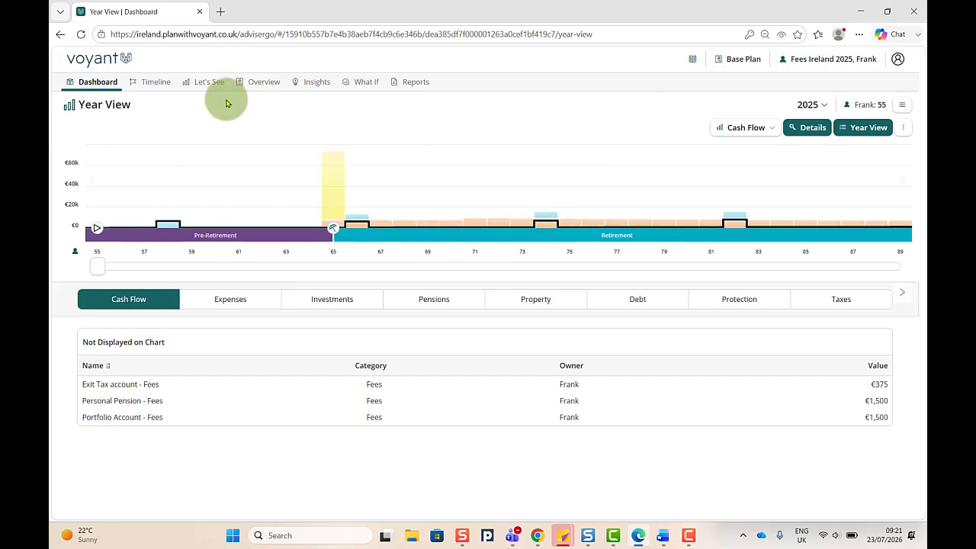
# Open the Portfolio Account from the Dashboard, review its basics, growth and fee settings, and leave without saving changes.
pyautogui.click(84, 85)
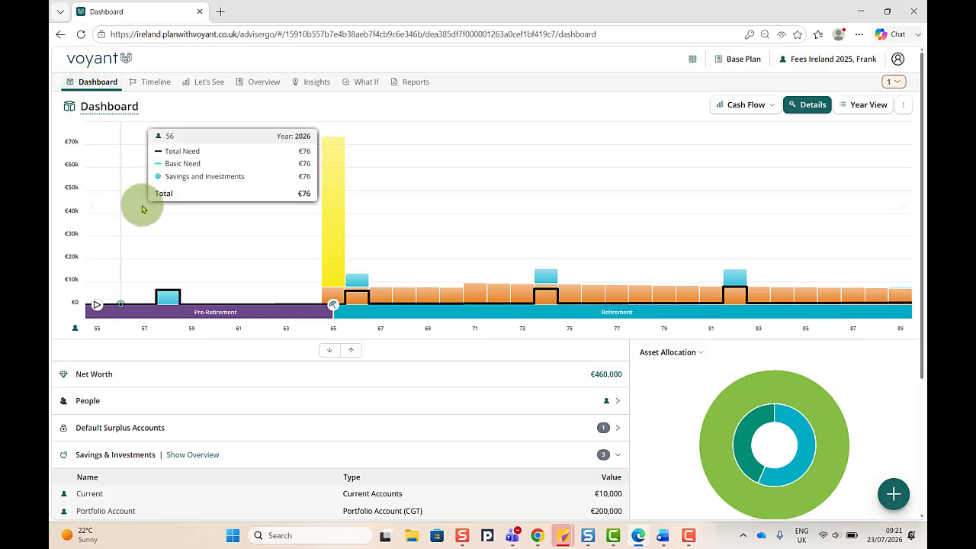
pyautogui.scroll(-3, 191, 286)
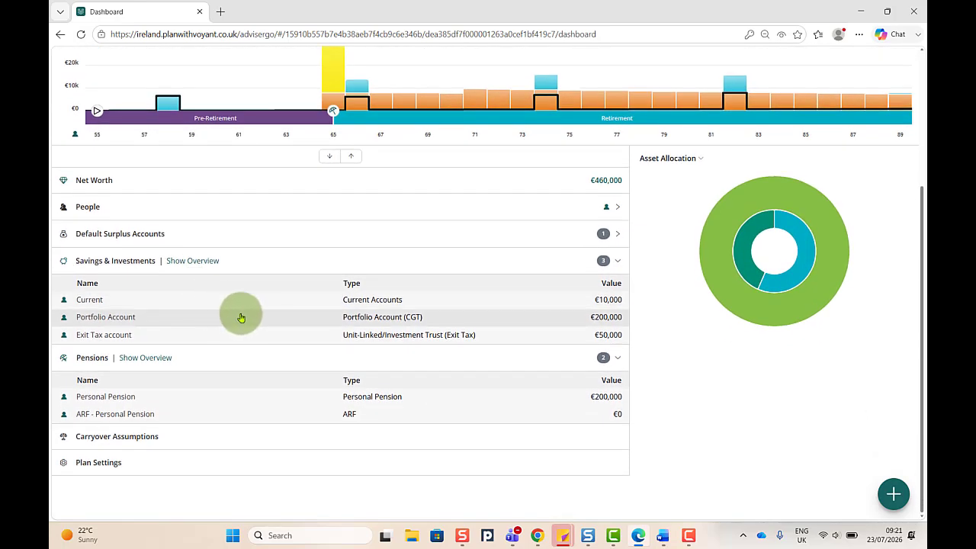
pyautogui.click(238, 317)
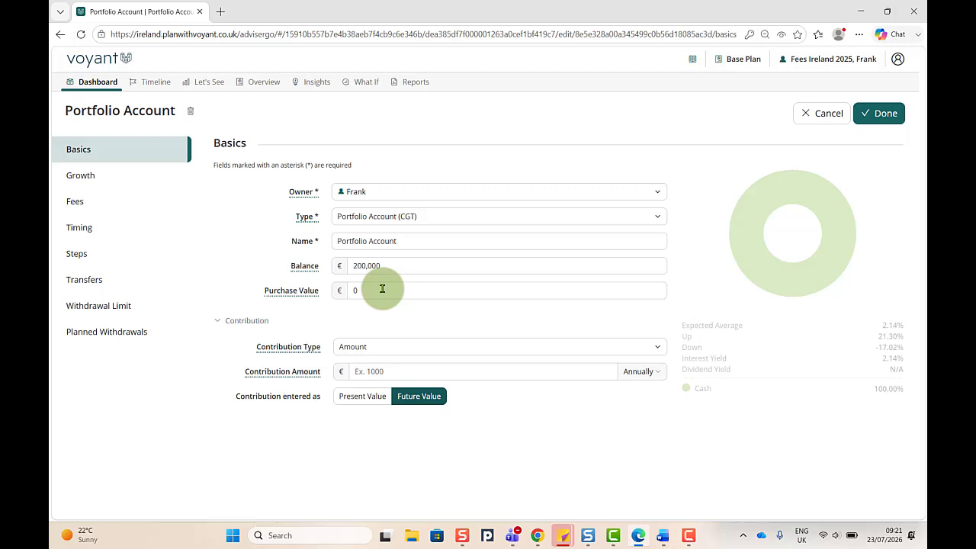
pyautogui.click(77, 176)
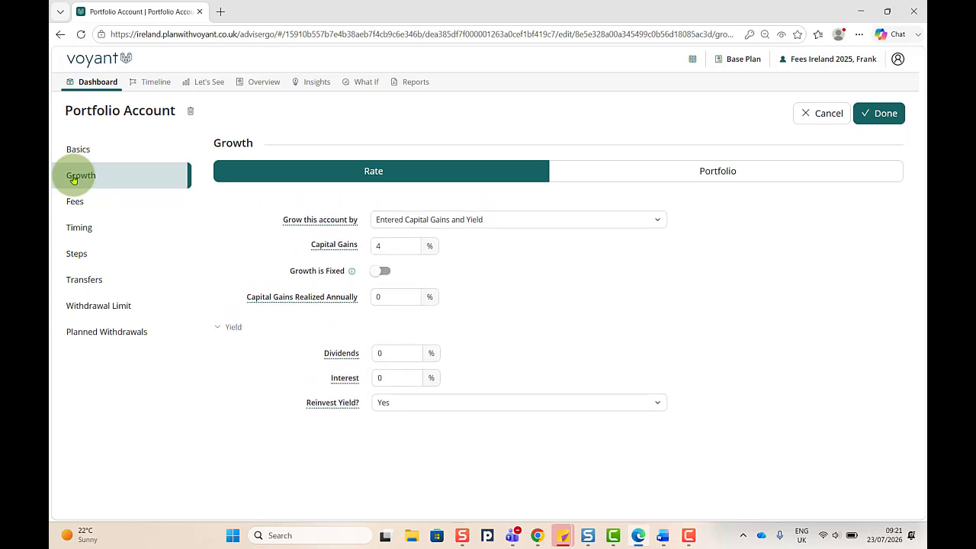
pyautogui.click(83, 206)
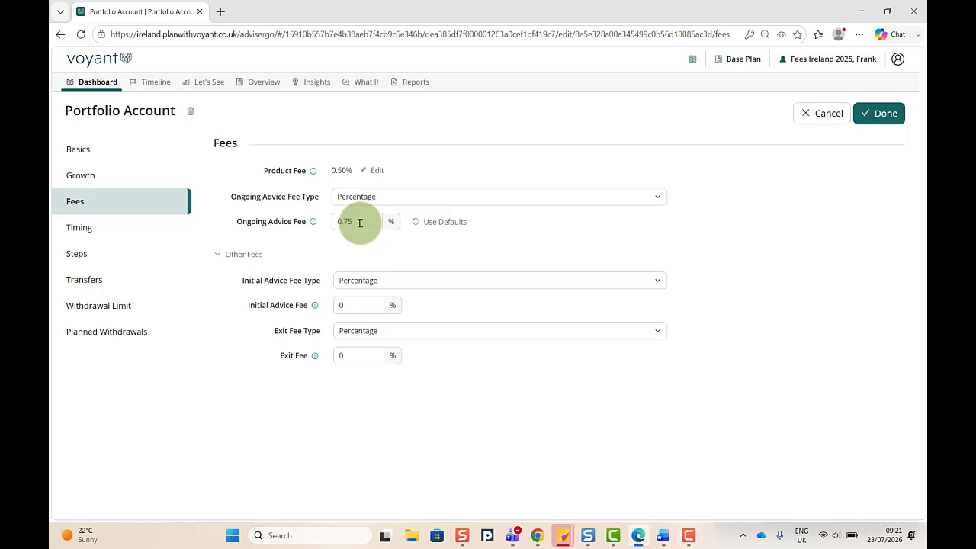
pyautogui.click(821, 116)
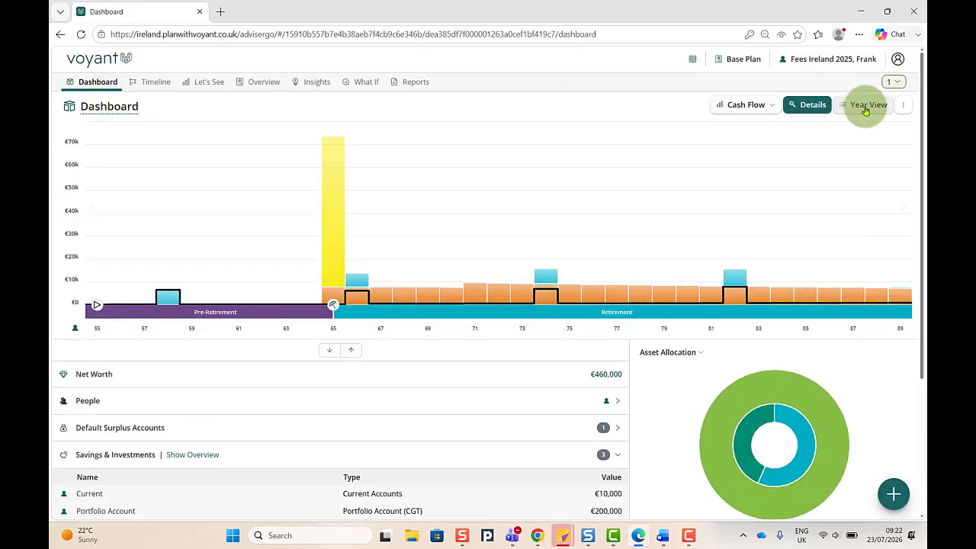
# Show the 2025 Year View investments and expand the Portfolio Account to examine its growth, withdrawals and fees.
pyautogui.click(866, 110)
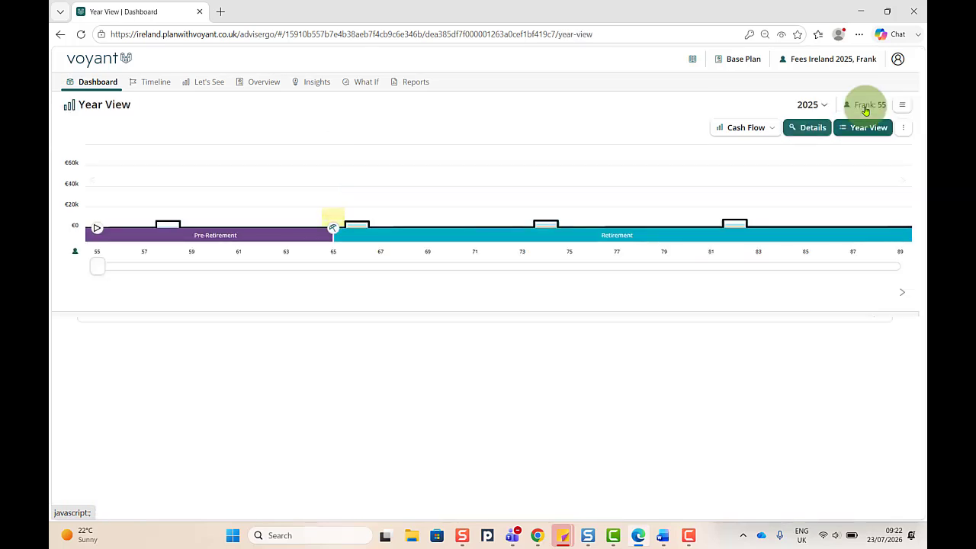
pyautogui.click(339, 302)
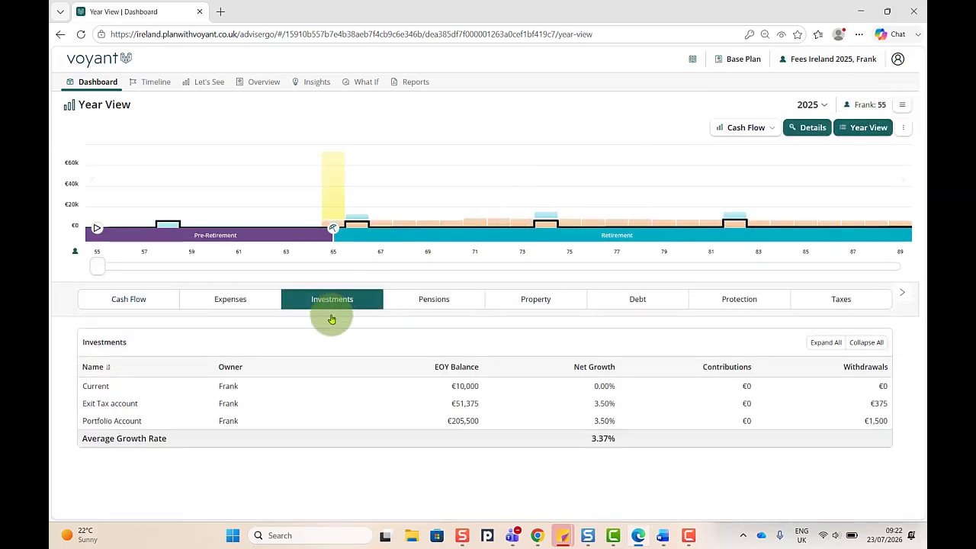
pyautogui.click(343, 424)
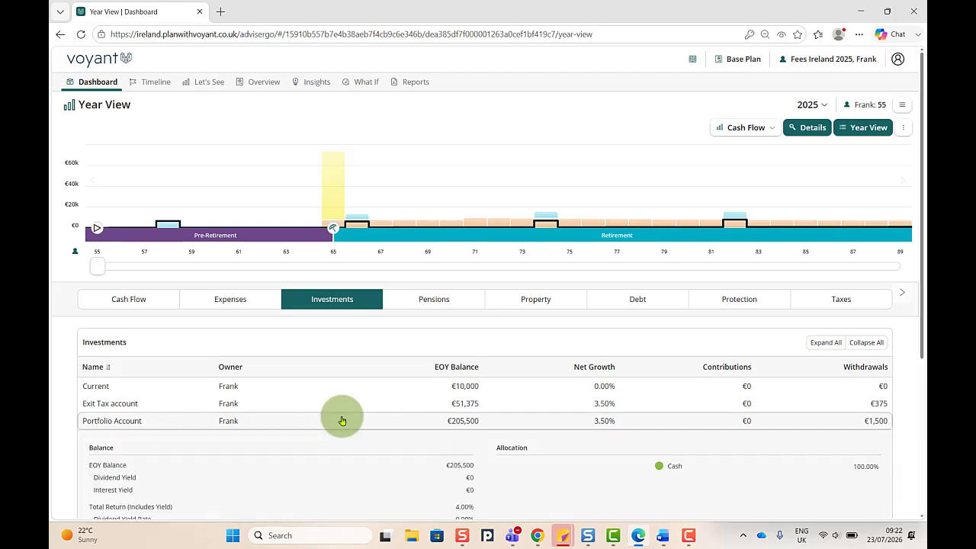
pyautogui.scroll(-1, 342, 421)
pyautogui.scroll(-2, 343, 417)
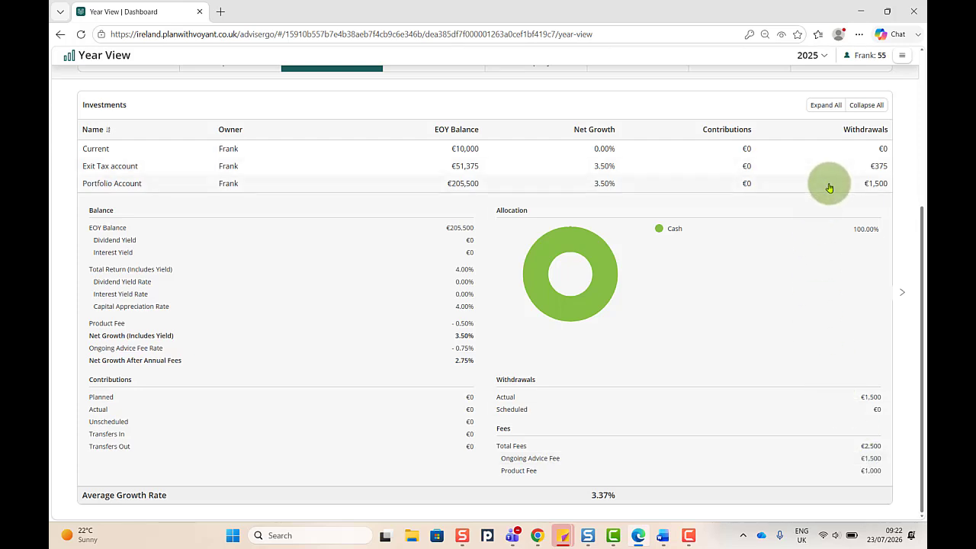
# Check the payment source of the Portfolio Account's ongoing advice fee in the 2025 expenses, and review the cash flow fee entries.
pyautogui.scroll(3, 257, 206)
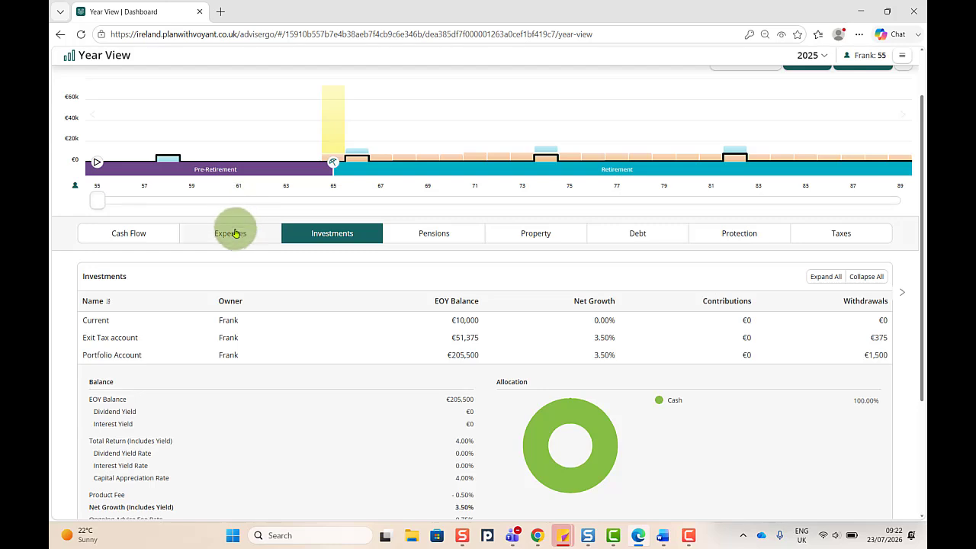
pyautogui.click(235, 233)
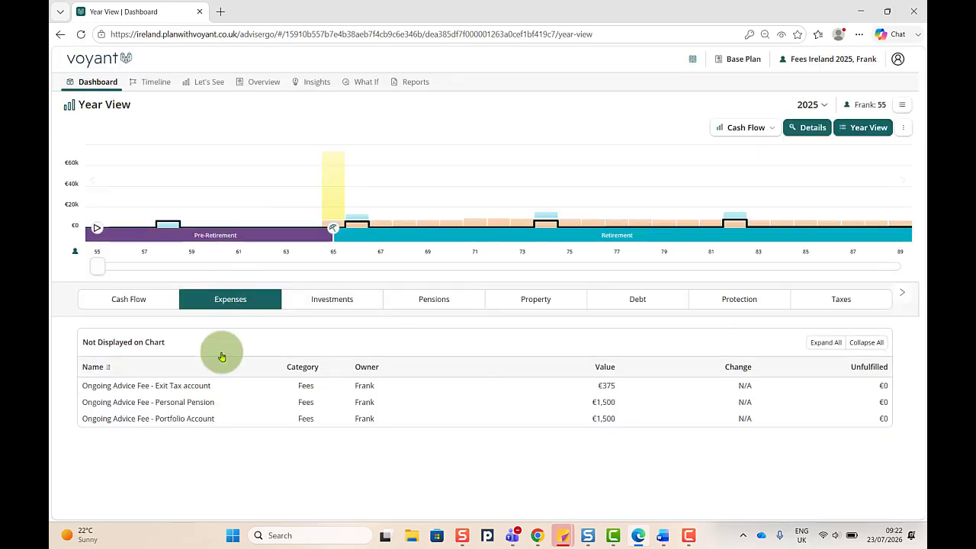
pyautogui.click(206, 421)
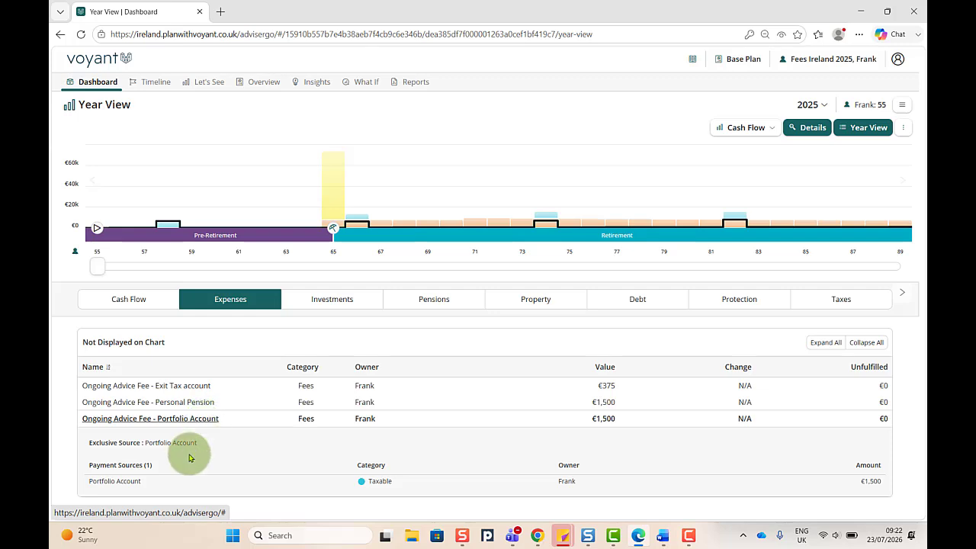
pyautogui.click(149, 298)
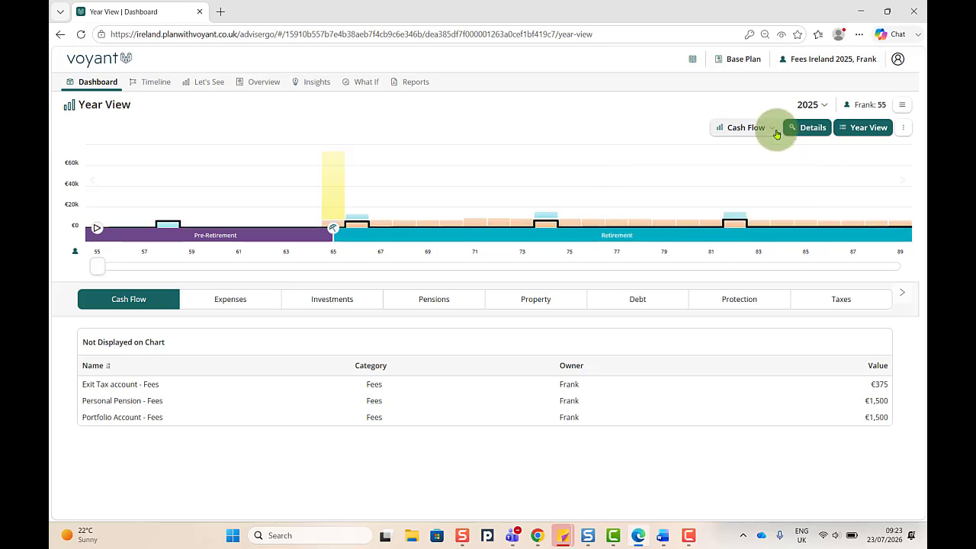
# Return to the Dashboard and switch the chart from Cash Flow to Taxes to inspect the 2025 taxes.
pyautogui.click(870, 129)
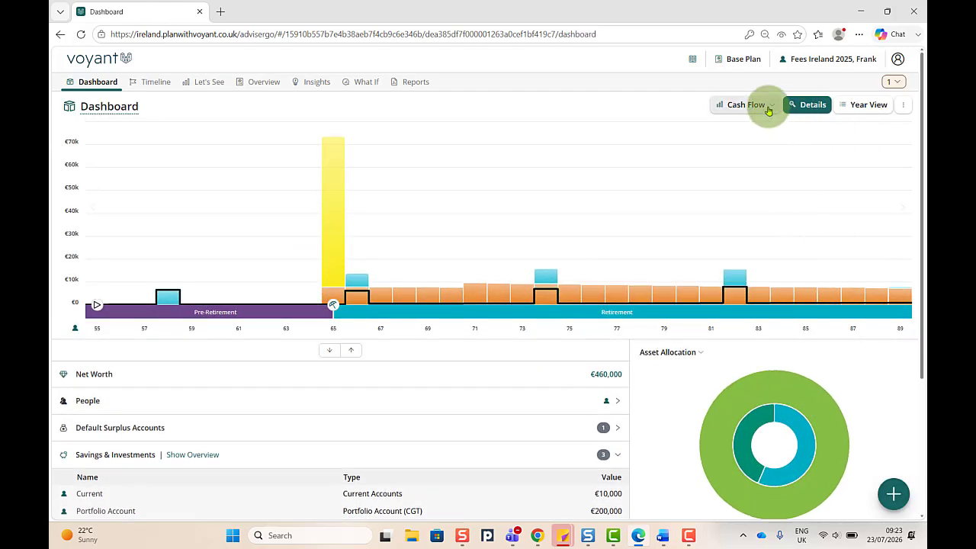
pyautogui.click(747, 106)
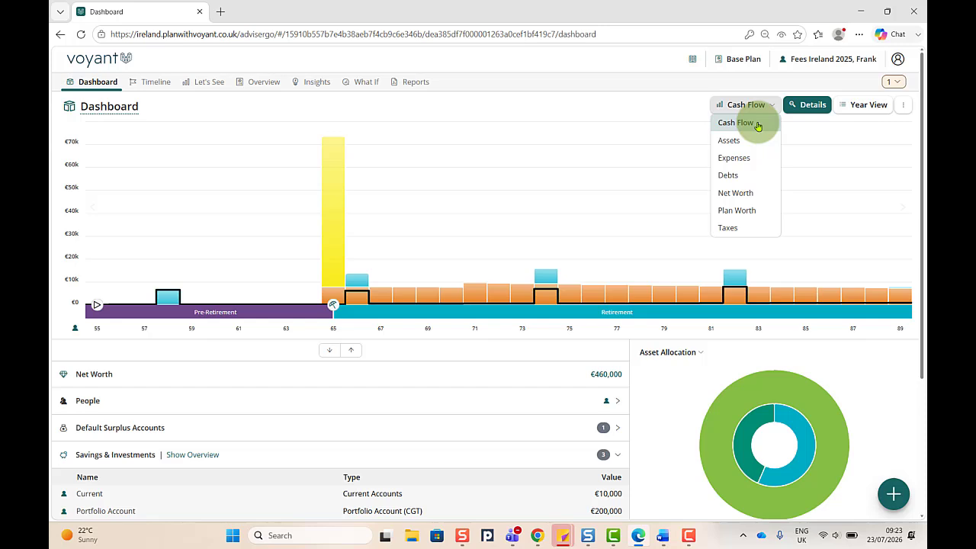
pyautogui.click(743, 226)
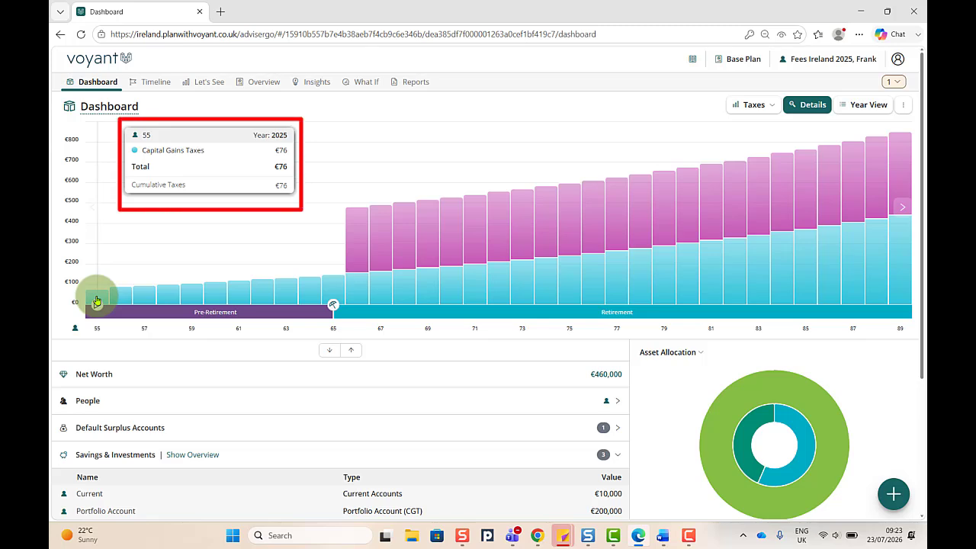
# Show the 2025 taxes in Year View and examine the capital gains figures and the complete tax breakdown.
pyautogui.click(870, 104)
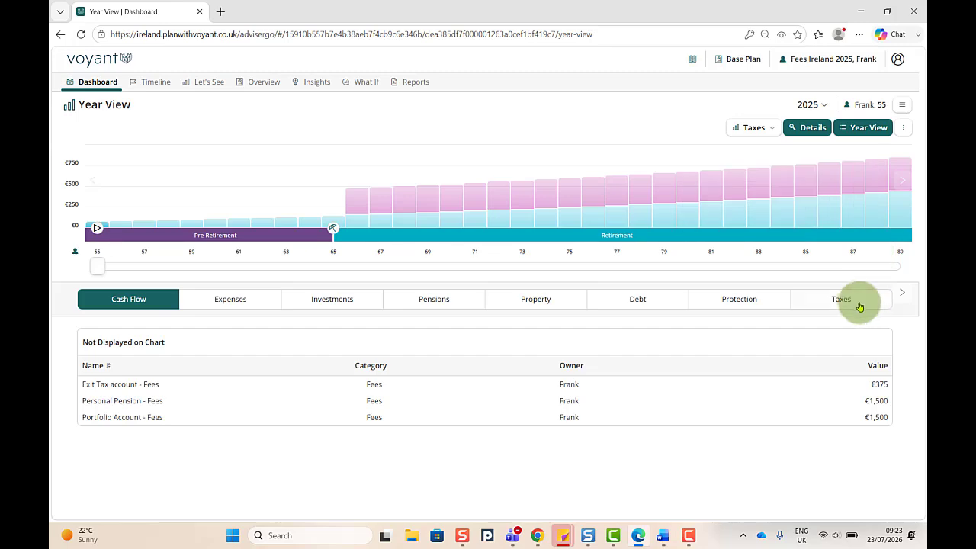
pyautogui.click(858, 304)
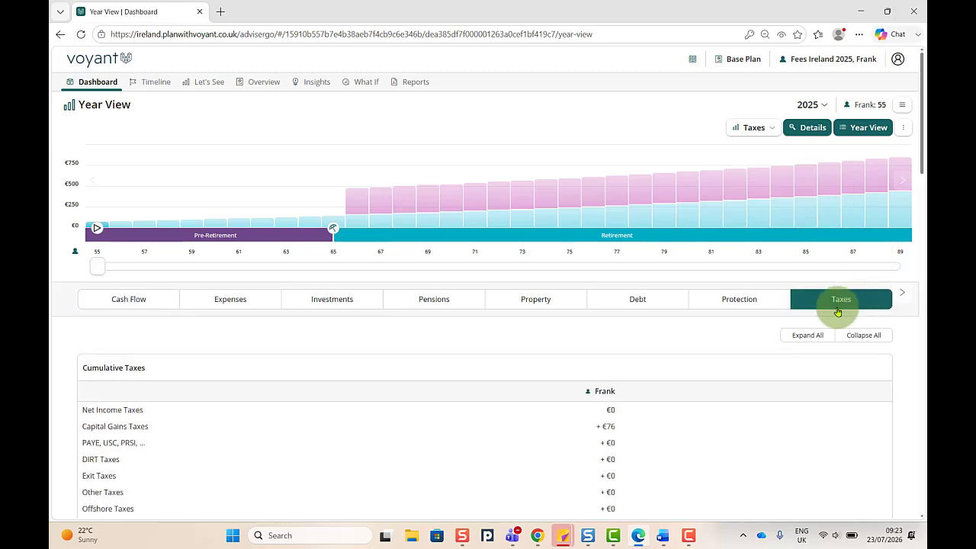
pyautogui.scroll(-3, 804, 328)
pyautogui.scroll(-10, 802, 338)
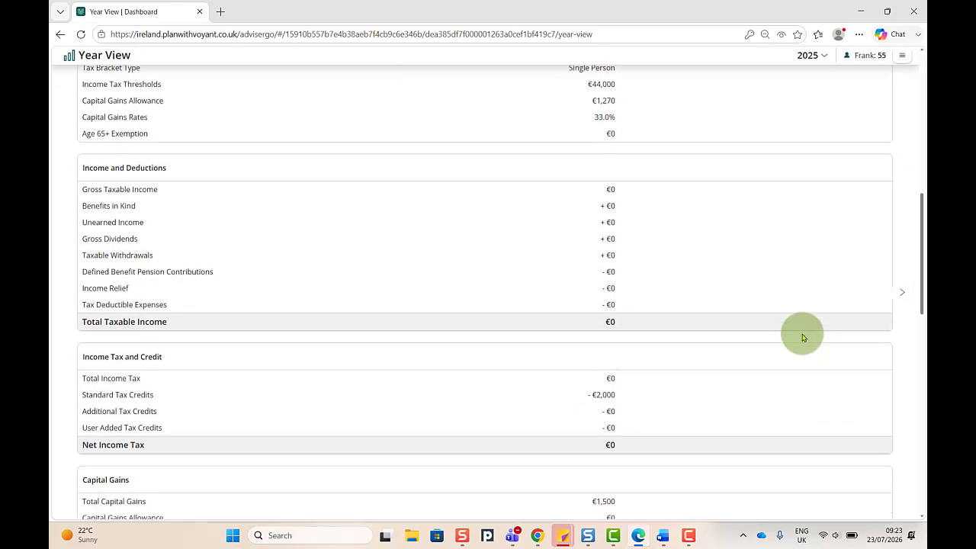
pyautogui.scroll(-5, 802, 338)
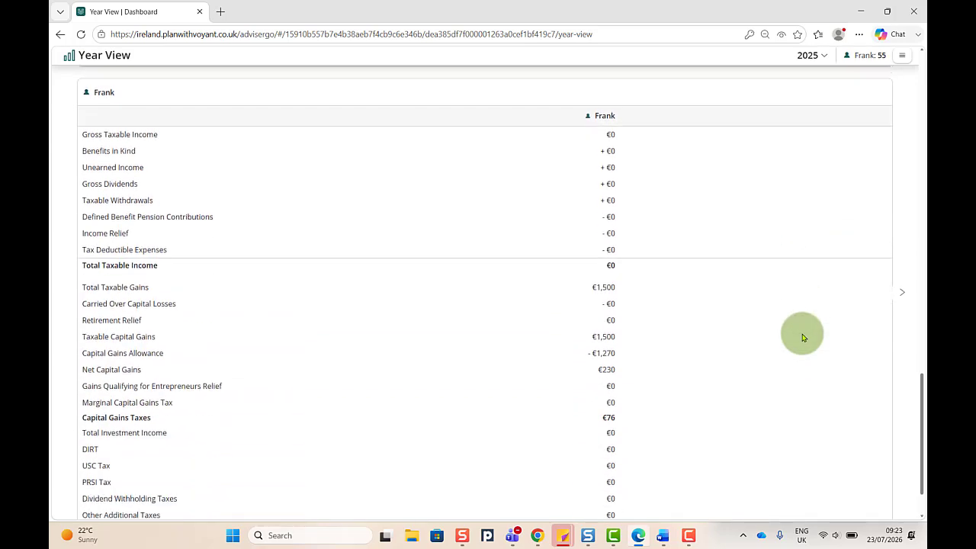
pyautogui.scroll(-1, 802, 338)
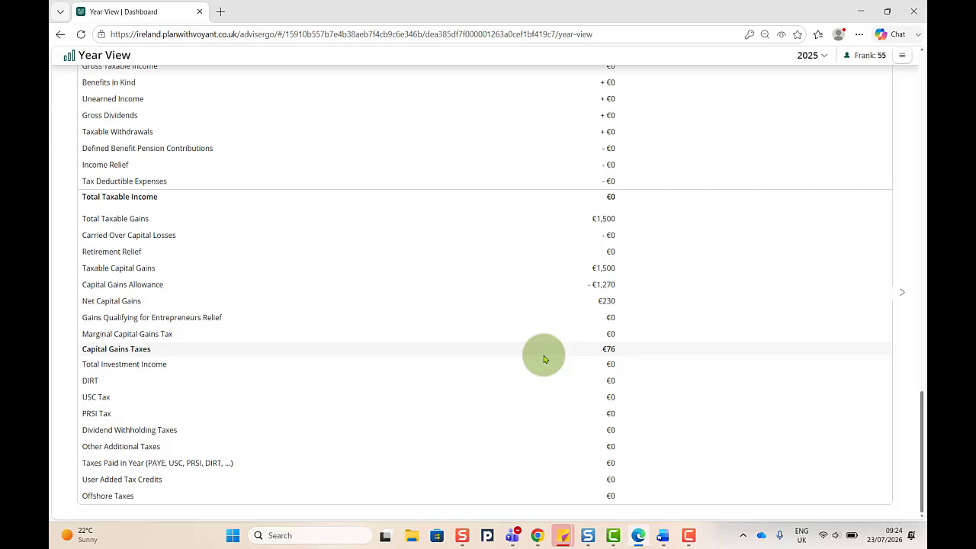
pyautogui.scroll(6, 544, 358)
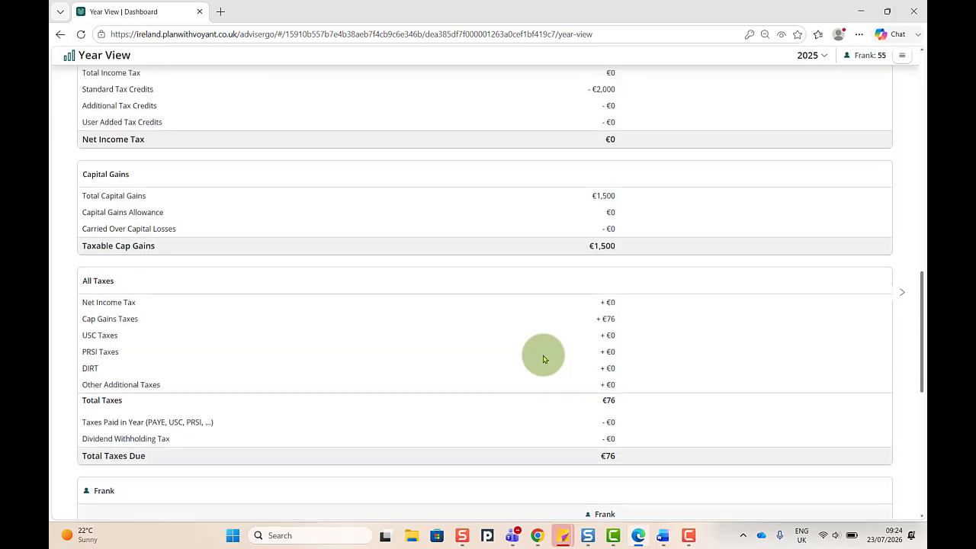
pyautogui.scroll(15, 544, 358)
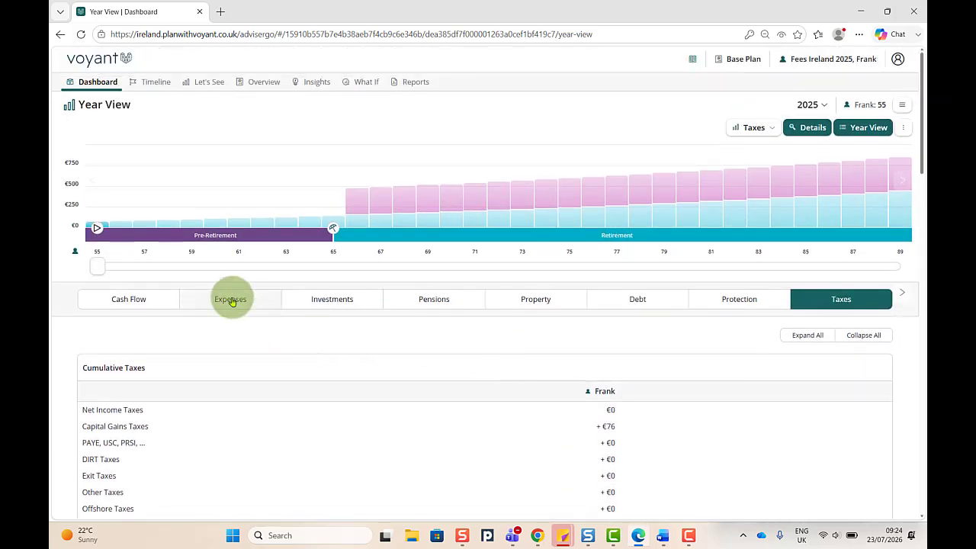
# Display the Year View expenses for 2026 to check the tax expense carried over from 2025.
pyautogui.click(231, 301)
pyautogui.moveTo(98, 266); pyautogui.dragTo(118, 267)
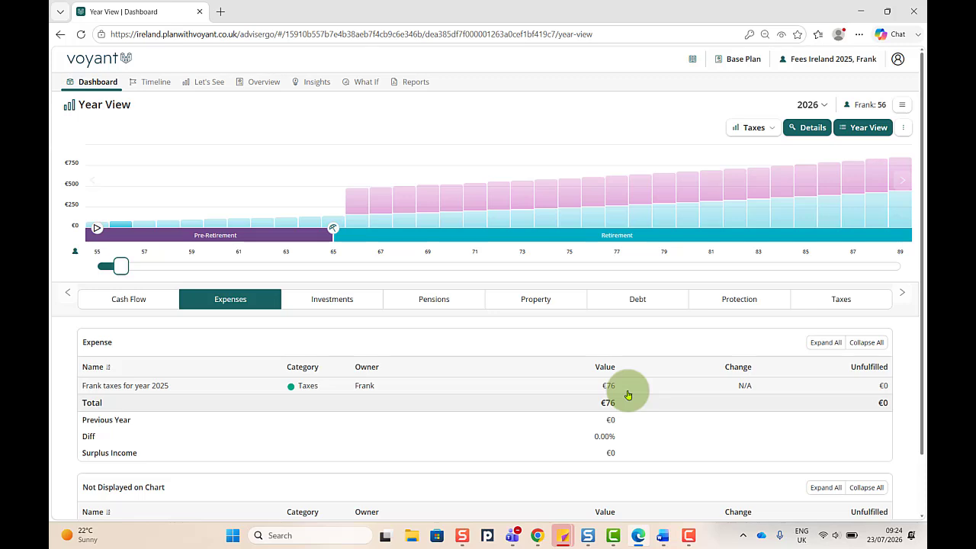
# Open the Personal Pension from the Dashboard, review its basics, growth and fee settings, and finish with Done.
pyautogui.click(100, 83)
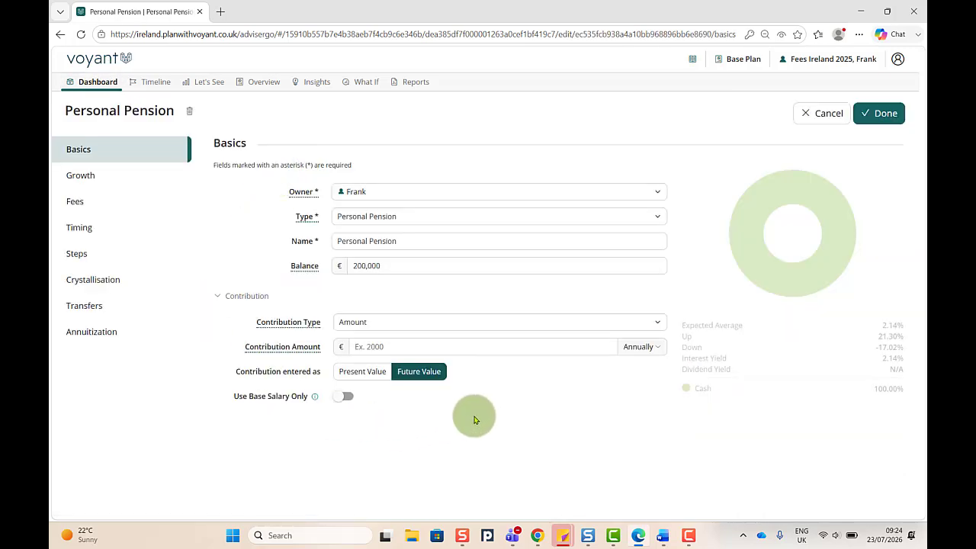
pyautogui.click(71, 176)
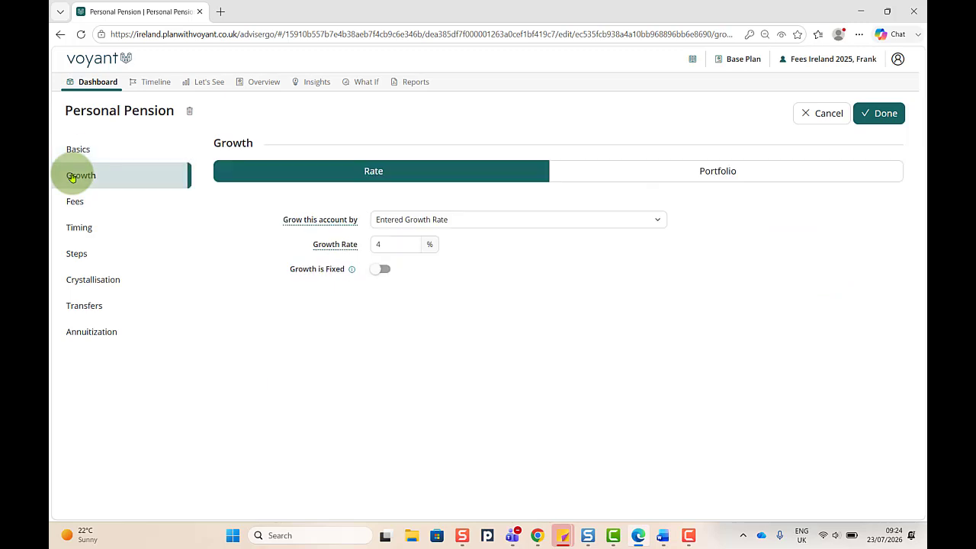
pyautogui.click(76, 201)
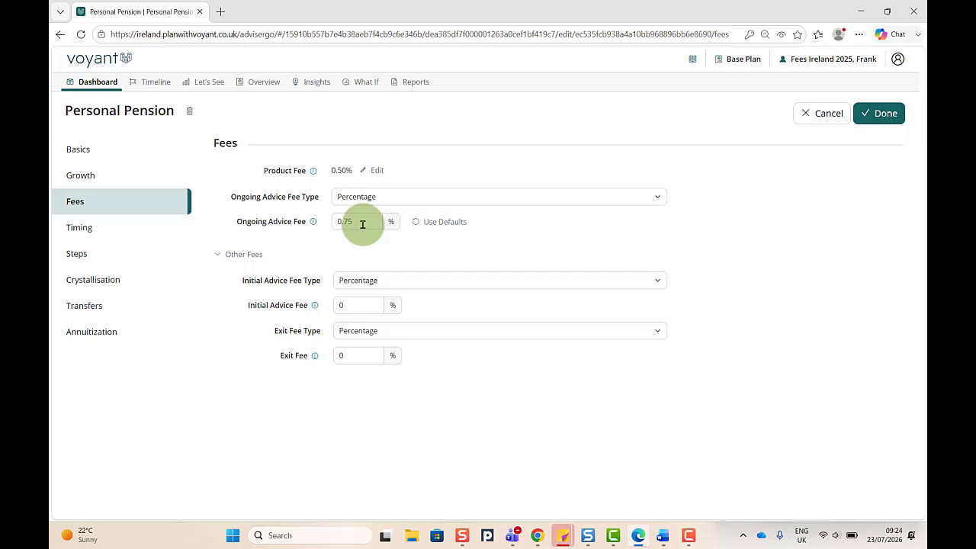
pyautogui.click(869, 113)
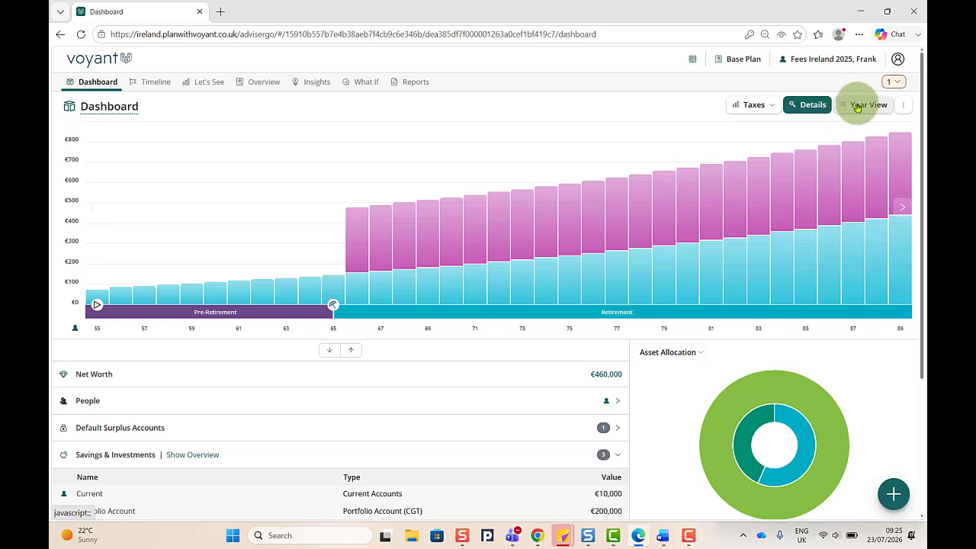
# Show the 2025 Year View pensions and expand the Personal Pension to examine its growth, withdrawals and fees.
pyautogui.click(857, 107)
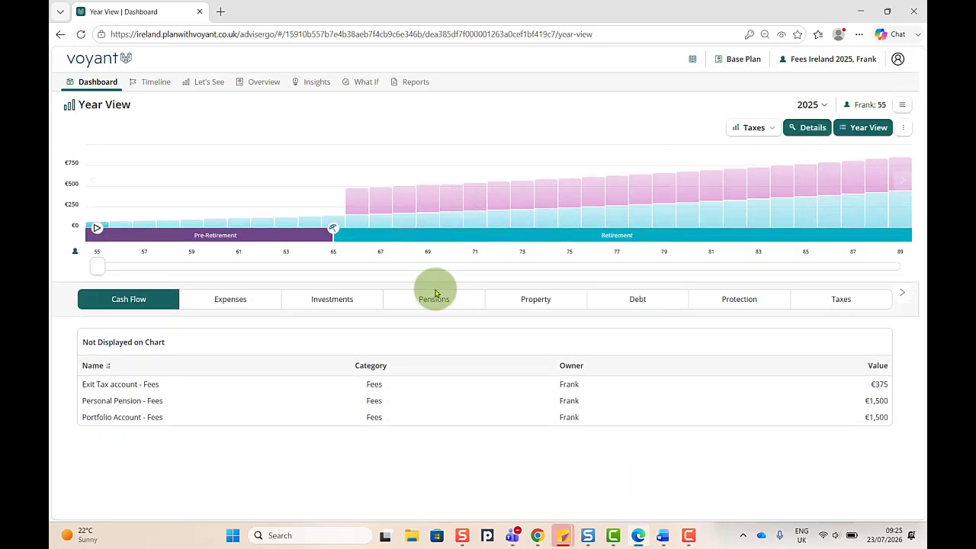
pyautogui.click(435, 296)
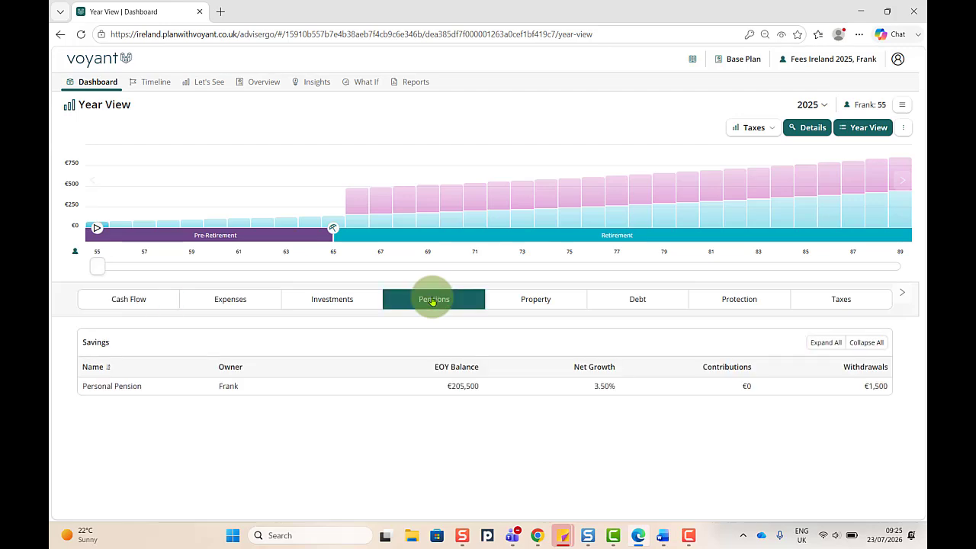
pyautogui.click(507, 389)
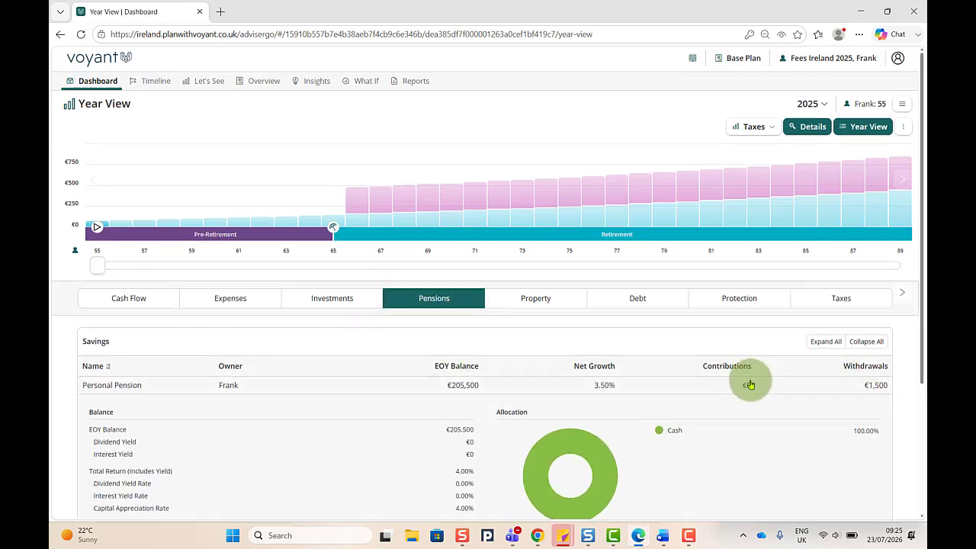
pyautogui.scroll(-3, 750, 385)
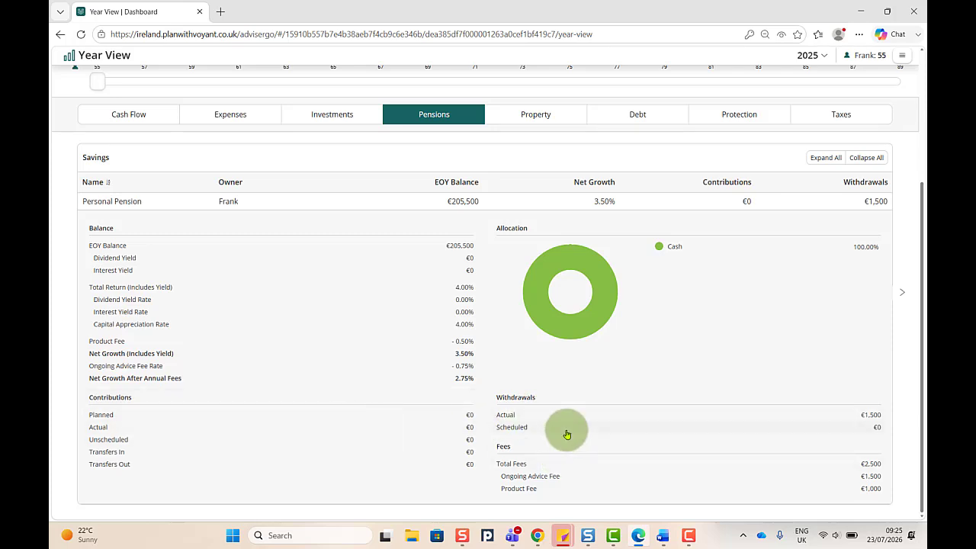
pyautogui.scroll(3, 567, 434)
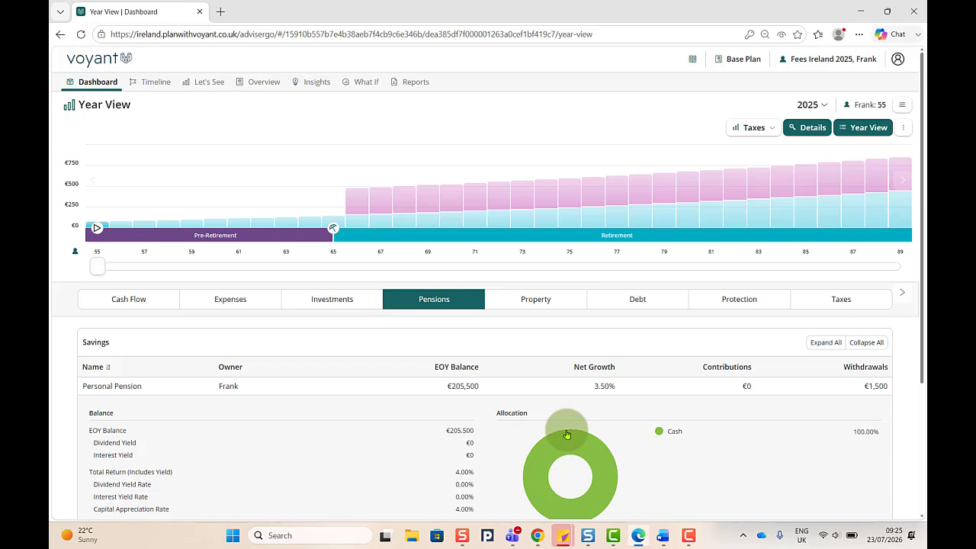
# Return to the Dashboard and display the client's available actions to locate Request Support.
pyautogui.click(864, 128)
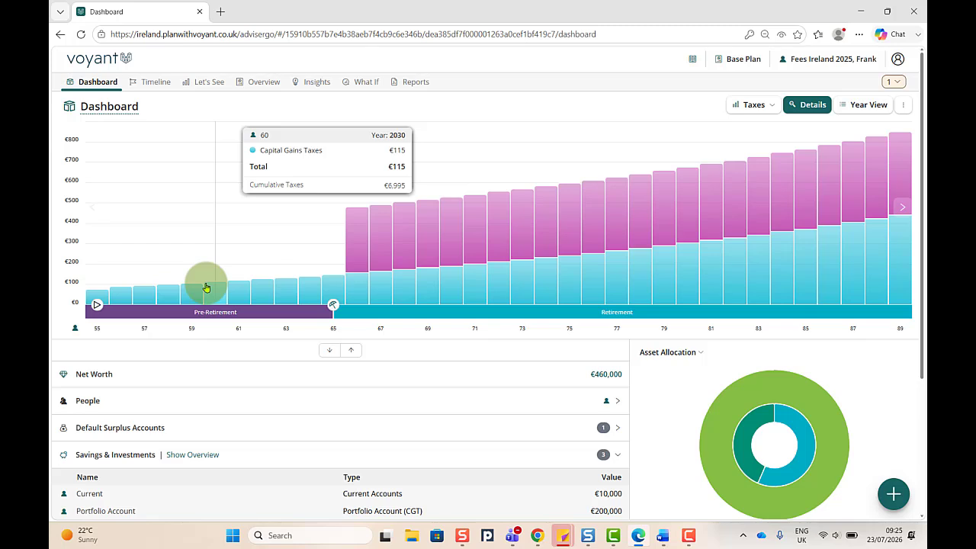
pyautogui.click(835, 61)
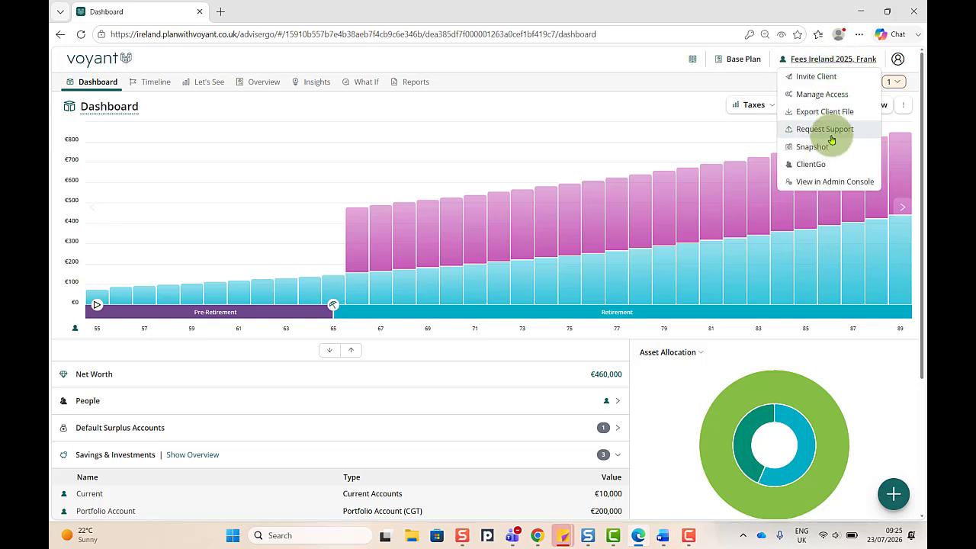